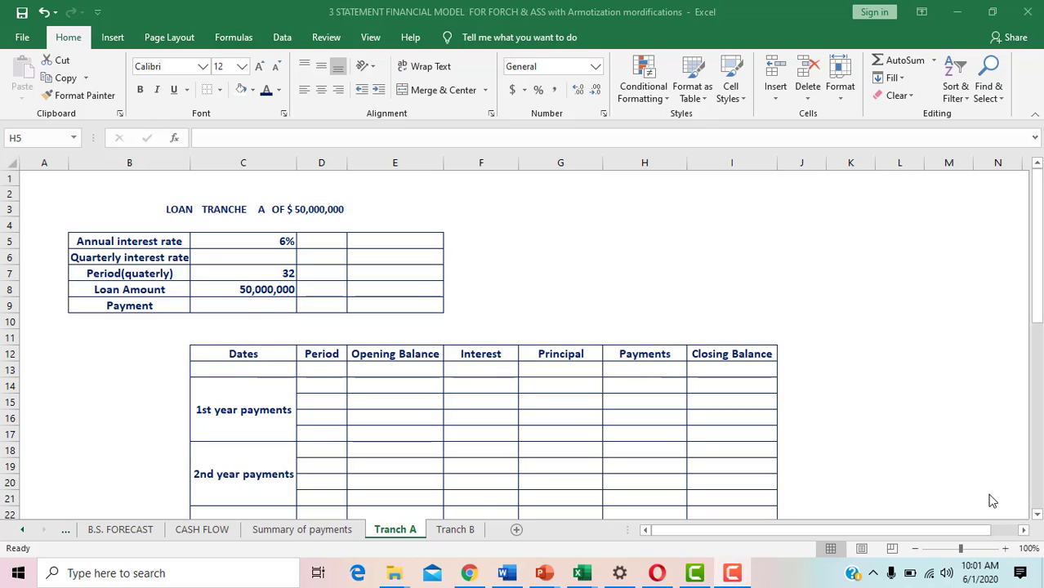
# Calculate the quarterly interest rate in C6 by dividing the annual rate in C5 by 4.
pyautogui.click(270, 260)
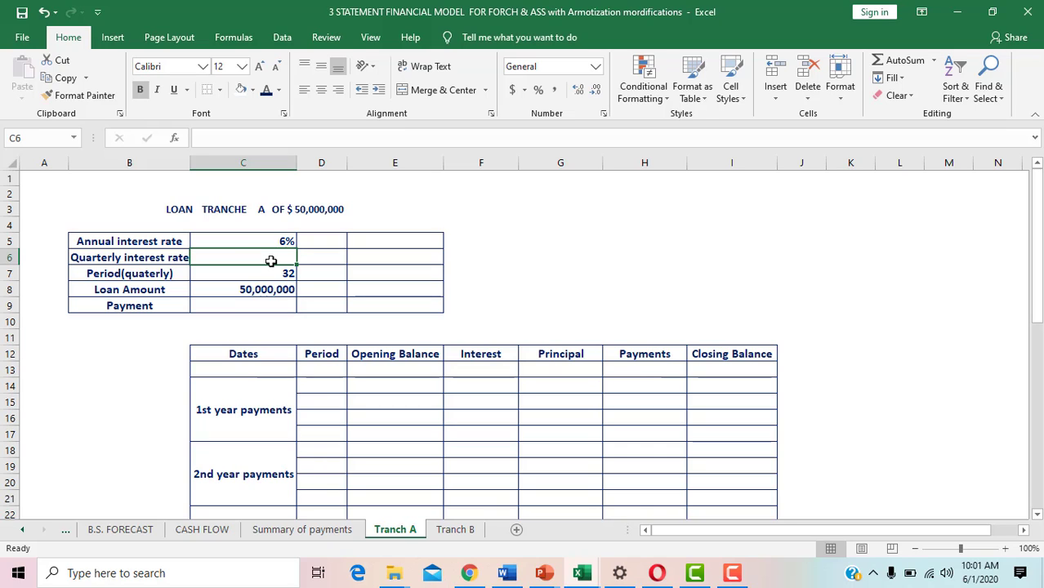
pyautogui.write('=')
pyautogui.click(272, 244)
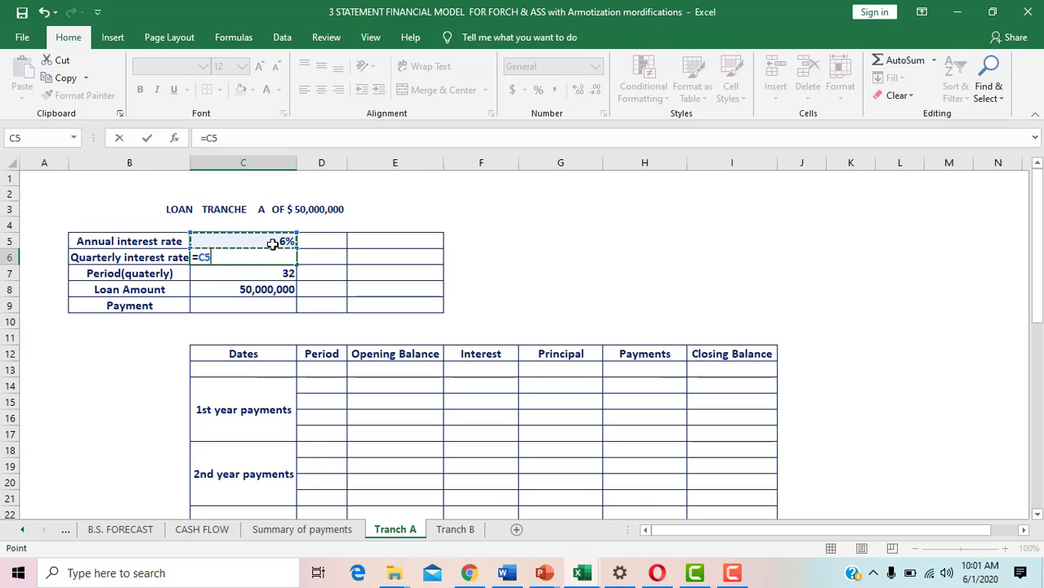
pyautogui.write('/')
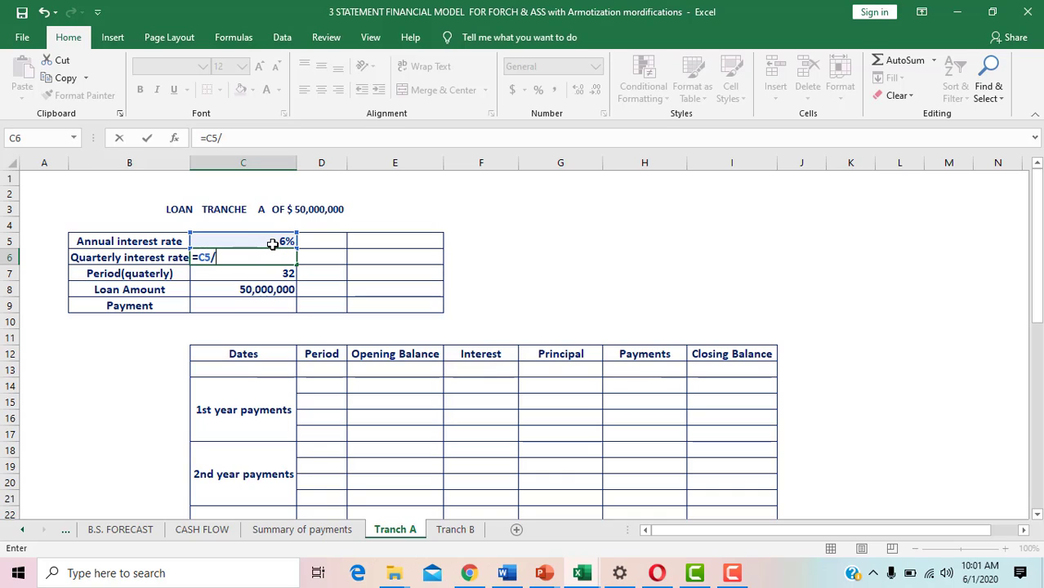
pyautogui.write('4')
pyautogui.press('Return')
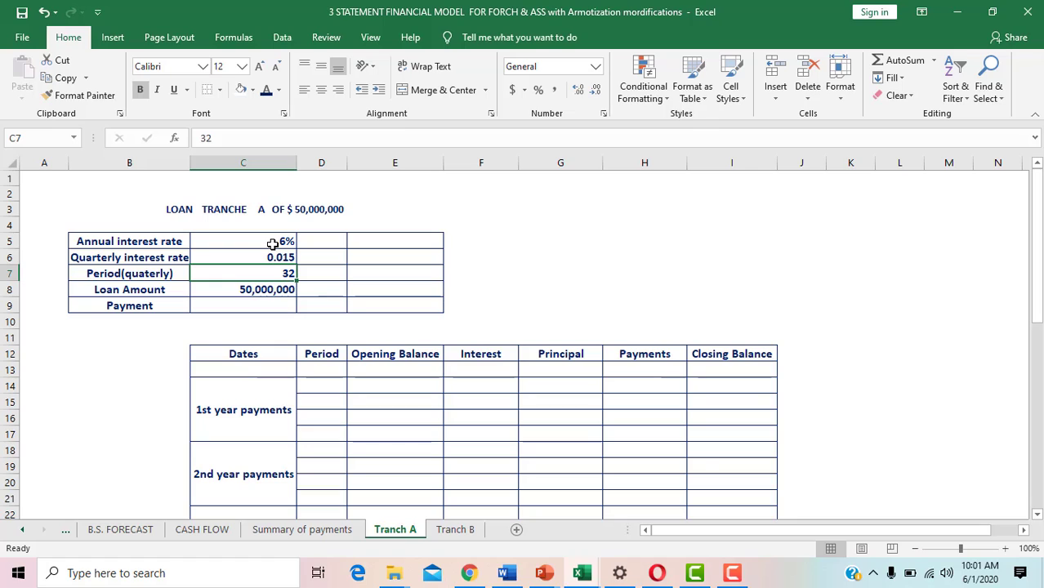
# Calculate the loan payment in C9 with =PMT(C6,C7,C8,0), using the quarterly rate, number of periods and loan amount.
pyautogui.press('Down')
pyautogui.press('Down')
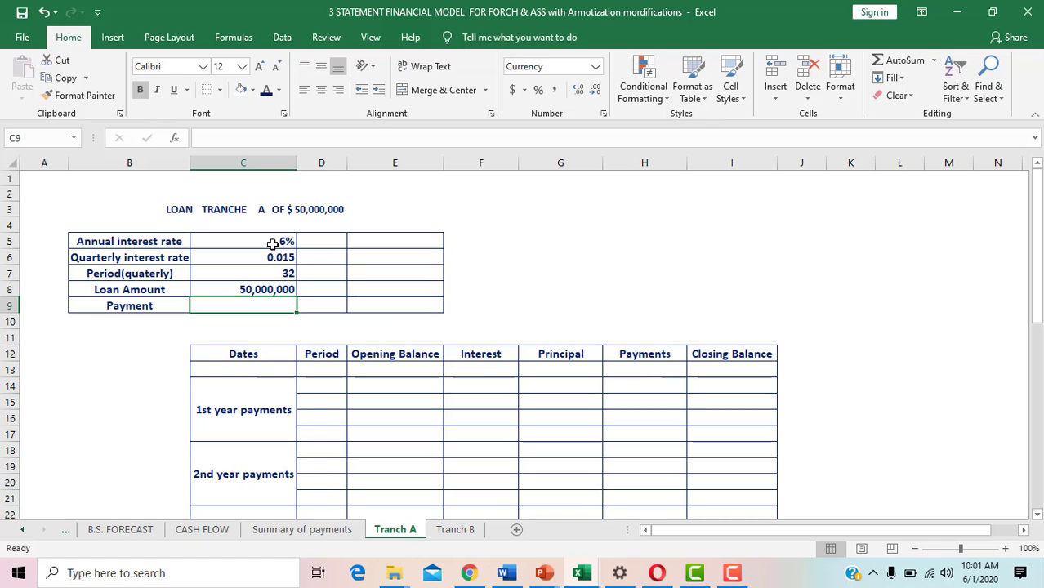
pyautogui.write('=P')
pyautogui.press('Down')
pyautogui.press('Down')
pyautogui.press('Down')
pyautogui.write('MT(')
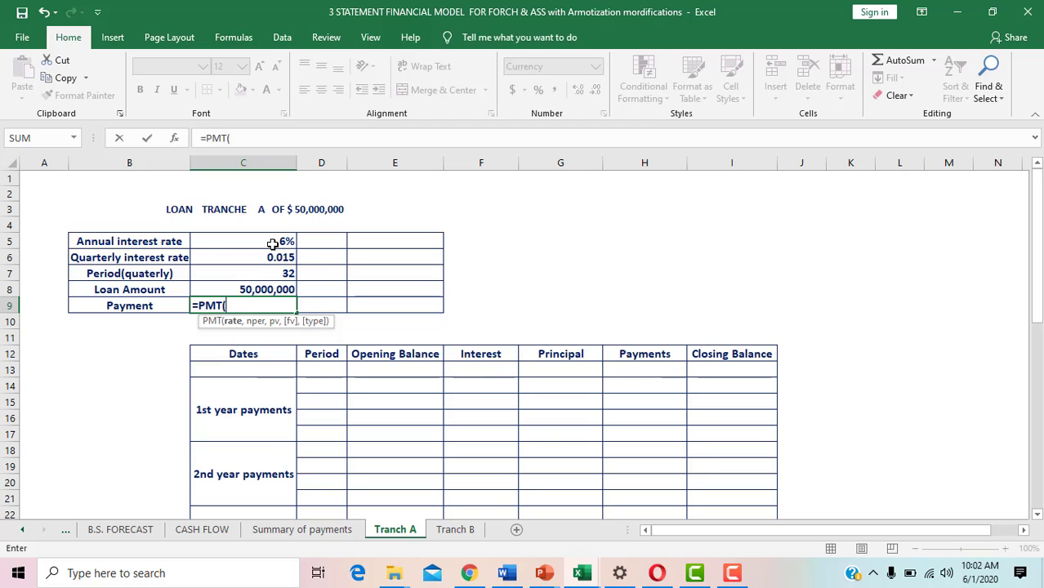
pyautogui.press('Up')
pyautogui.press('Up')
pyautogui.press('Up')
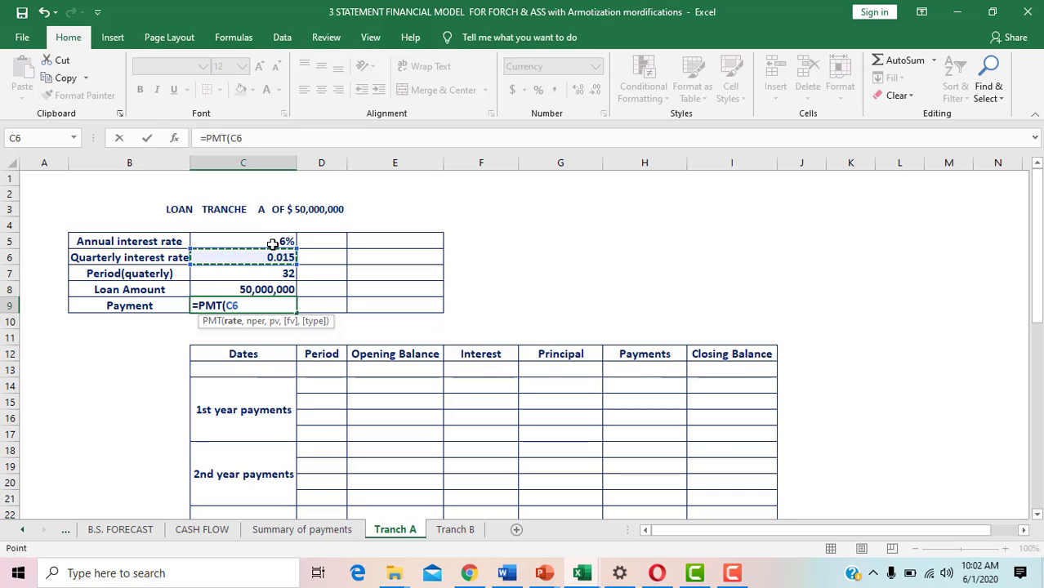
pyautogui.write(',')
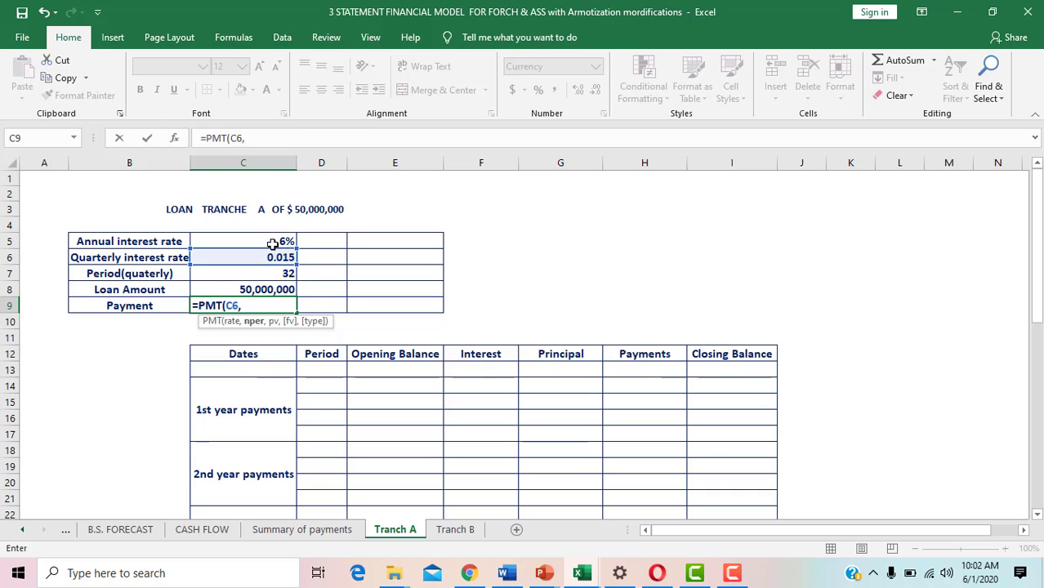
pyautogui.press('Up')
pyautogui.press('Up')
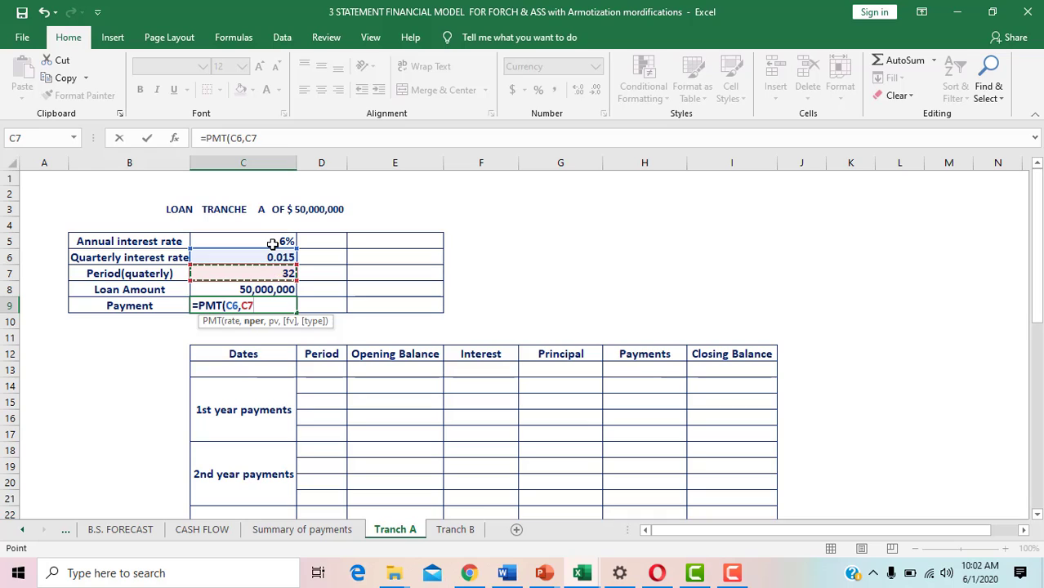
pyautogui.write(',')
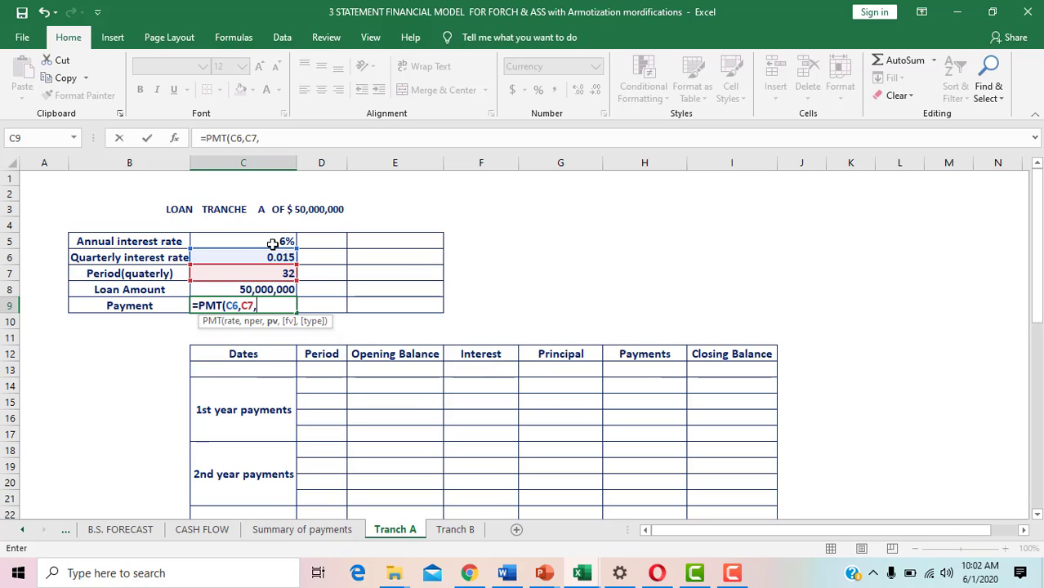
pyautogui.press('Up')
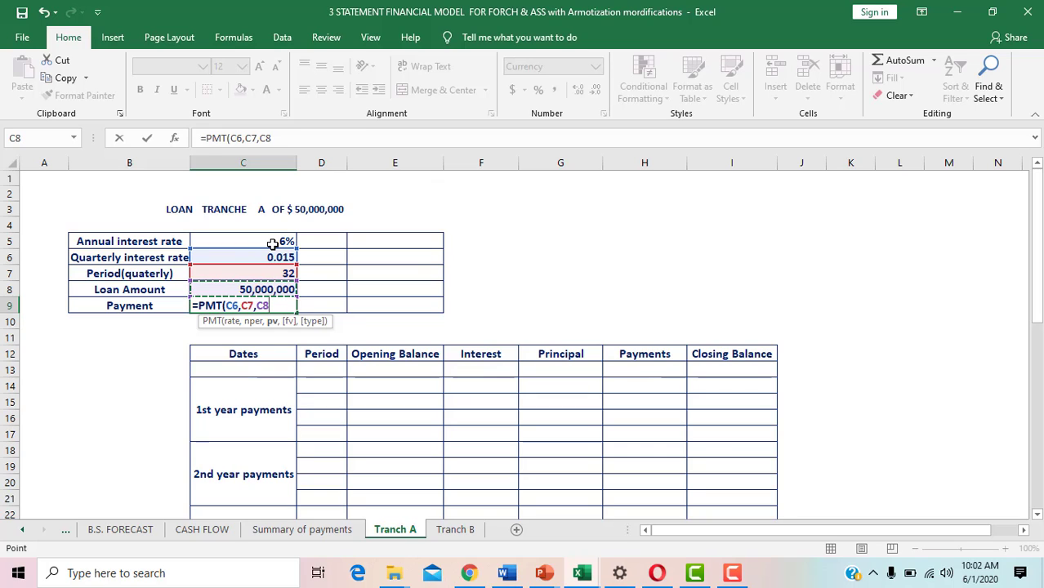
pyautogui.write(',')
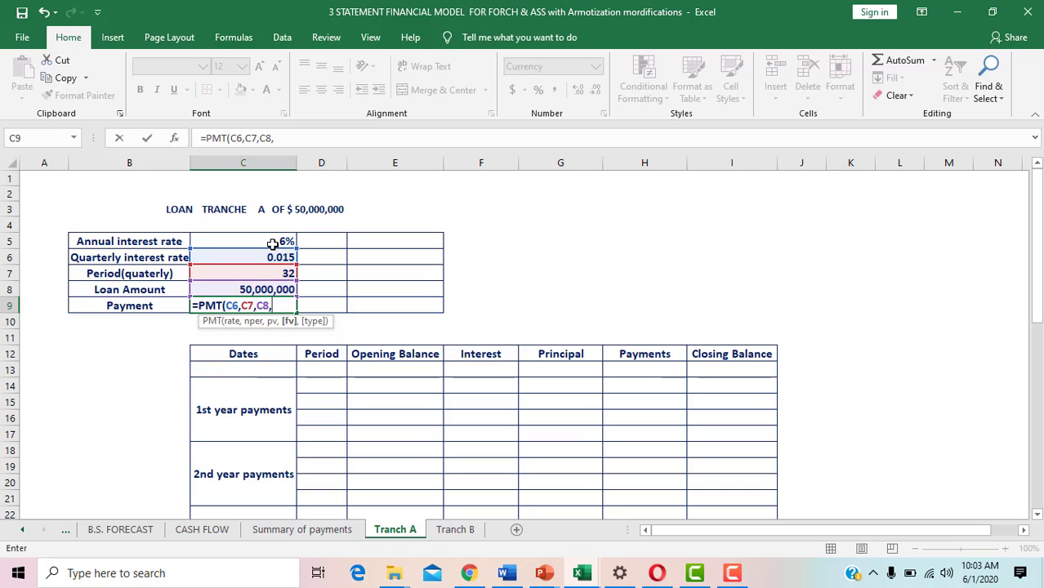
pyautogui.write('0)')
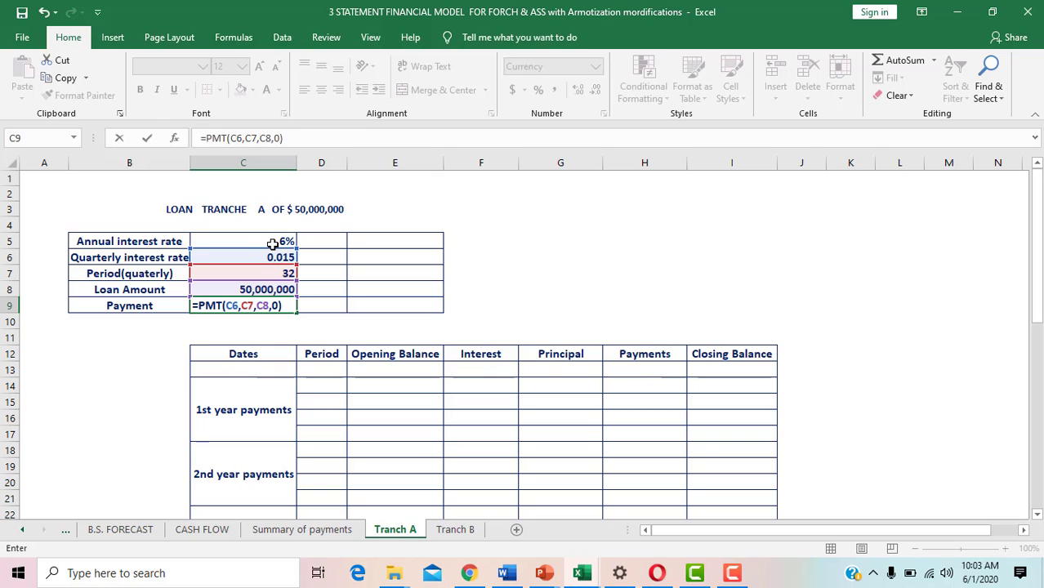
pyautogui.press('Return')
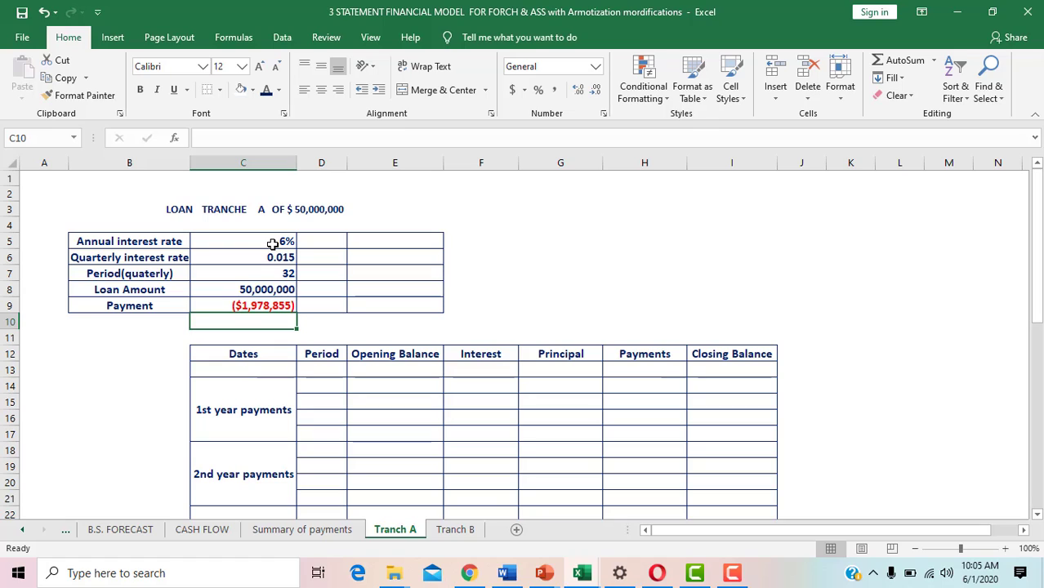
# Number the Period column from 0 in D13, extending the series from 1 and 2 down to 32 in D45.
pyautogui.click(323, 373)
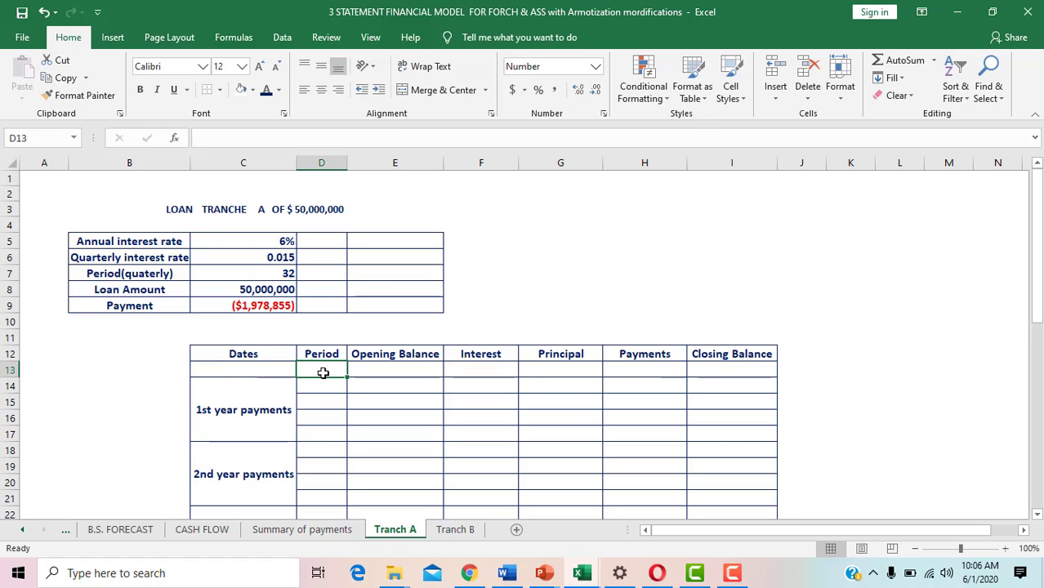
pyautogui.moveTo(346, 235); pyautogui.dragTo(345, 293)
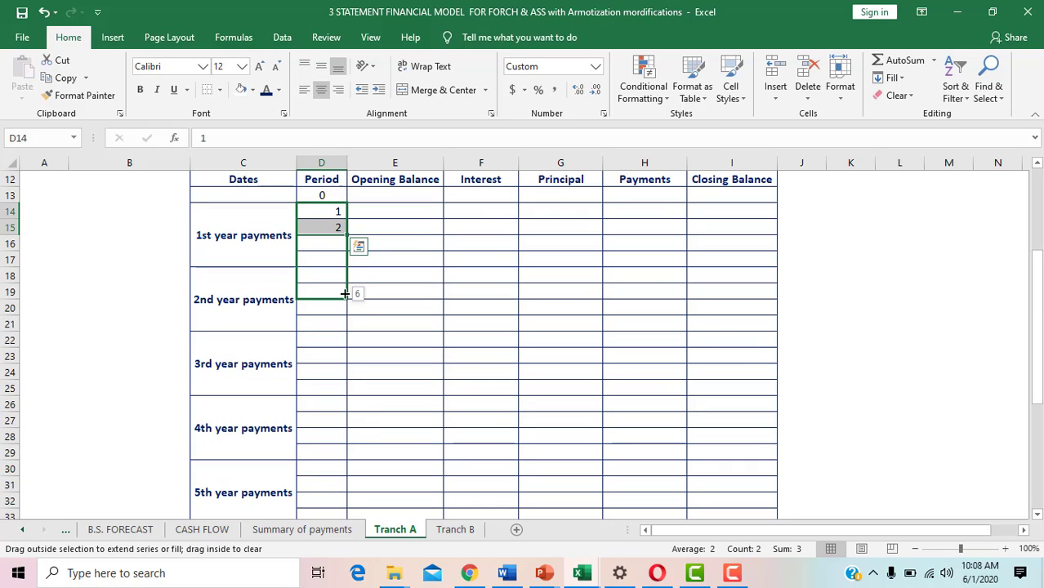
pyautogui.moveTo(345, 293); pyautogui.dragTo(346, 497)
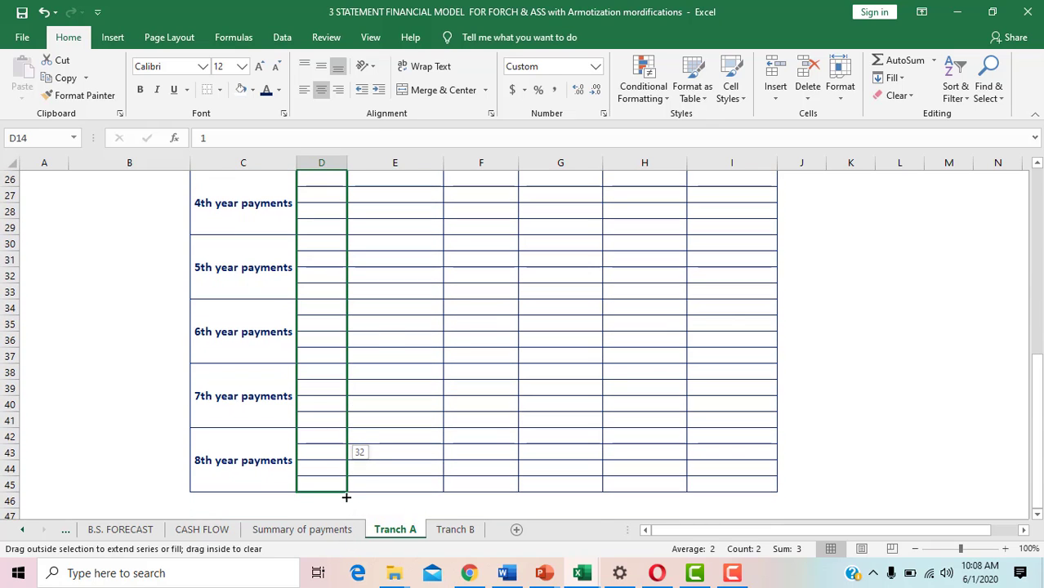
pyautogui.moveTo(346, 497); pyautogui.dragTo(346, 497)
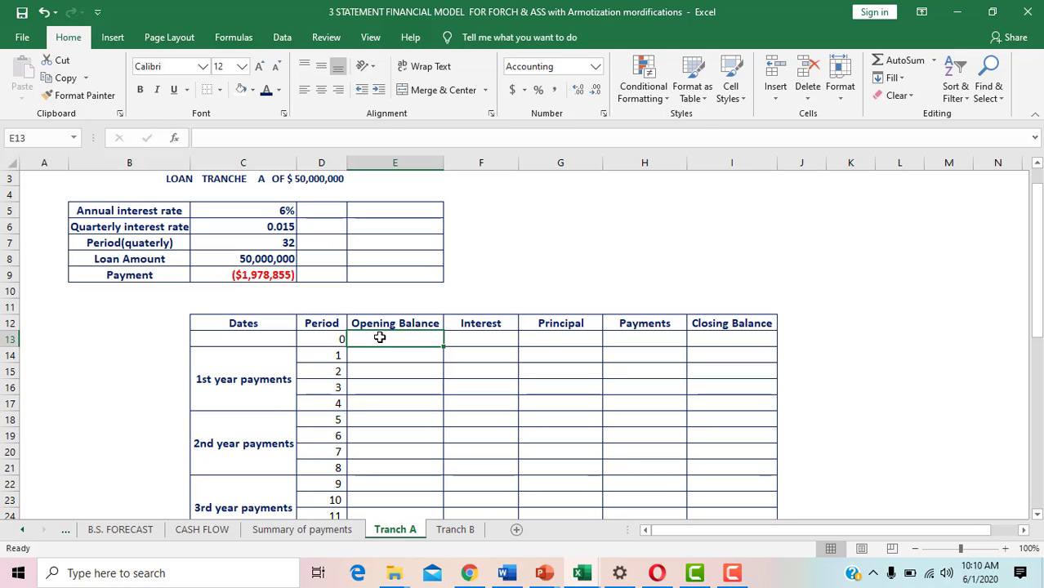
# Link the period 0 opening balance in E13 to the loan amount in C8.
pyautogui.write('=')
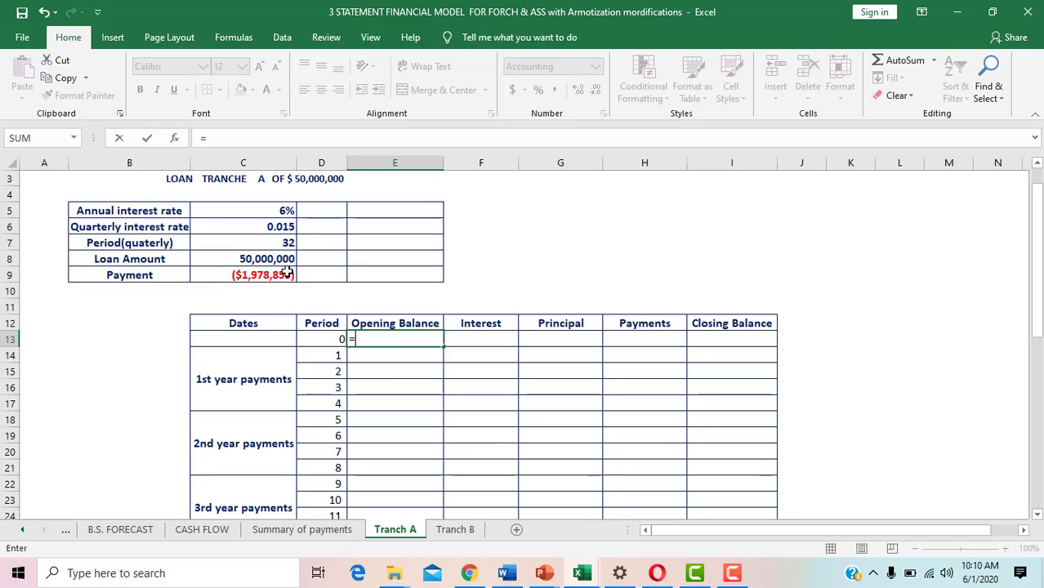
pyautogui.click(278, 262)
pyautogui.press('Return')
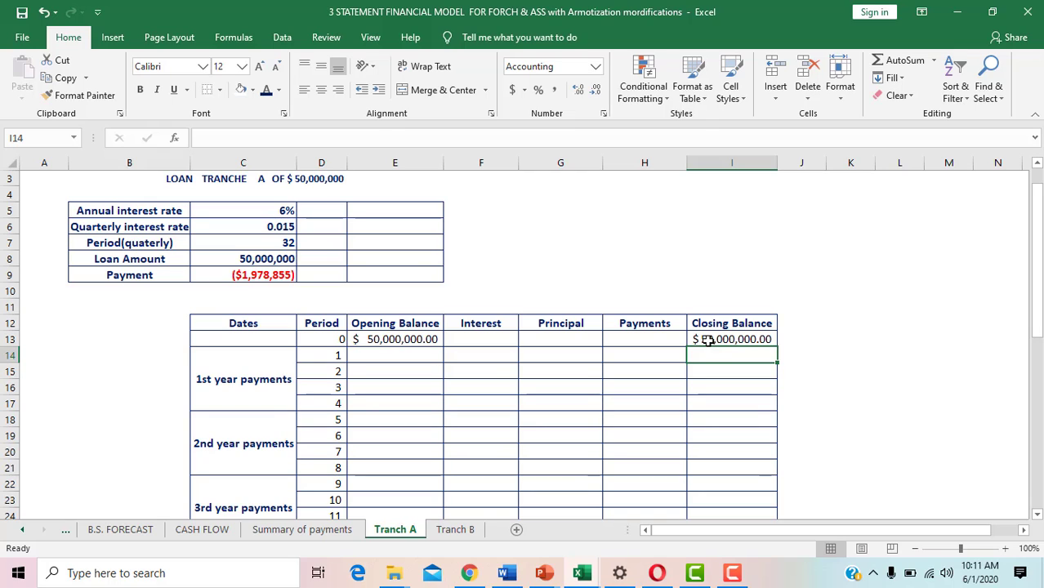
# Set the period 1 opening balance in E14 equal to the period 0 closing balance in I13.
pyautogui.click(386, 356)
pyautogui.write('=')
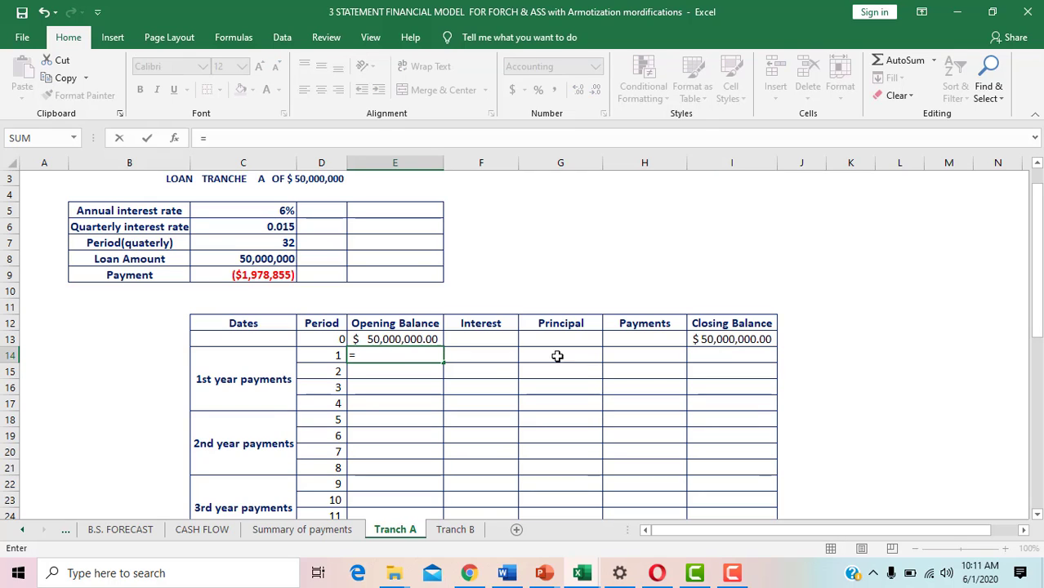
pyautogui.click(708, 337)
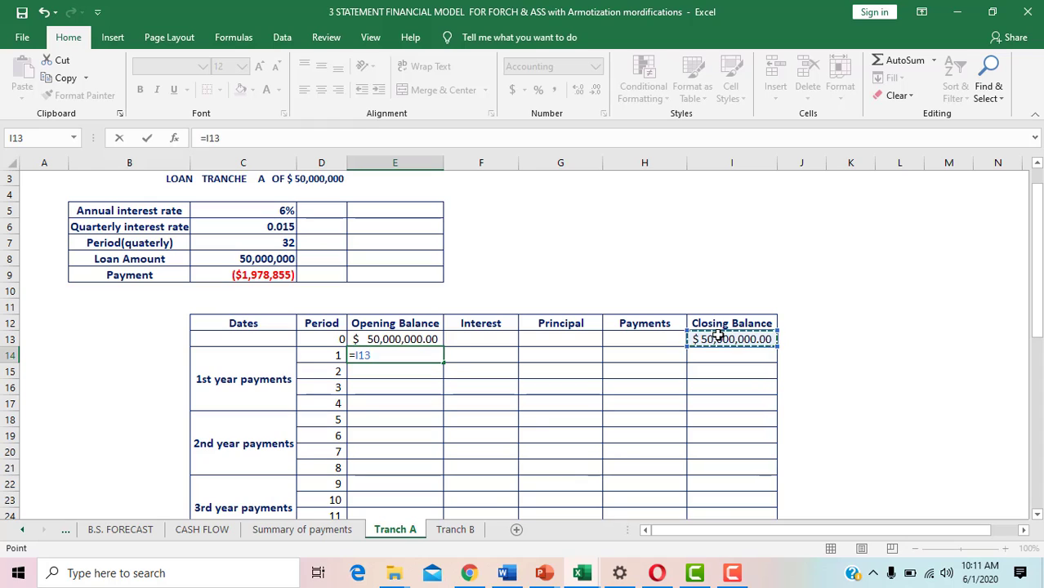
pyautogui.press('Return')
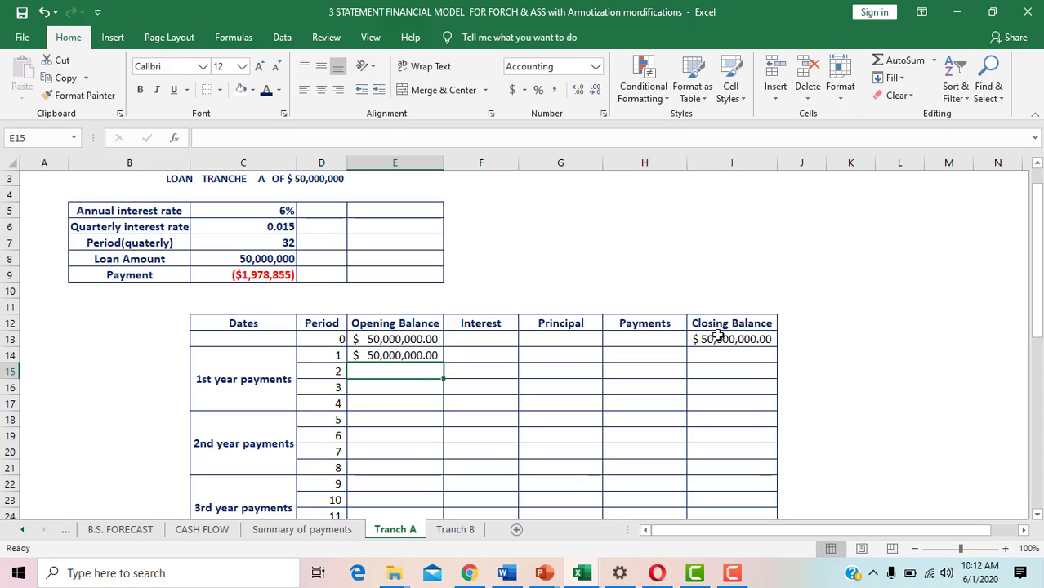
# Calculate the period 1 interest in F14 as =$C$6*E14, with the quarterly rate as an absolute reference.
pyautogui.click(481, 356)
pyautogui.write('=')
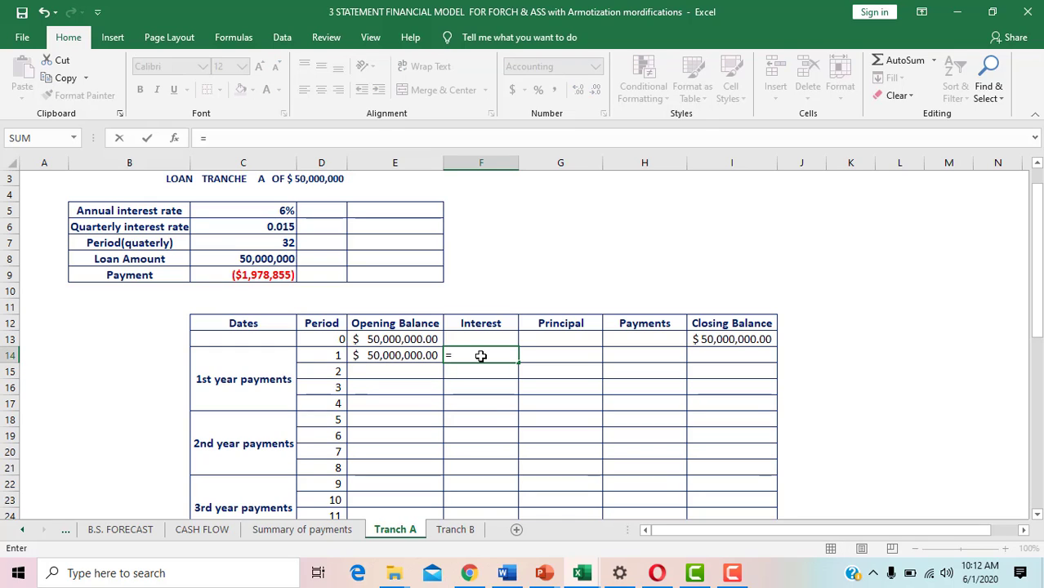
pyautogui.click(290, 226)
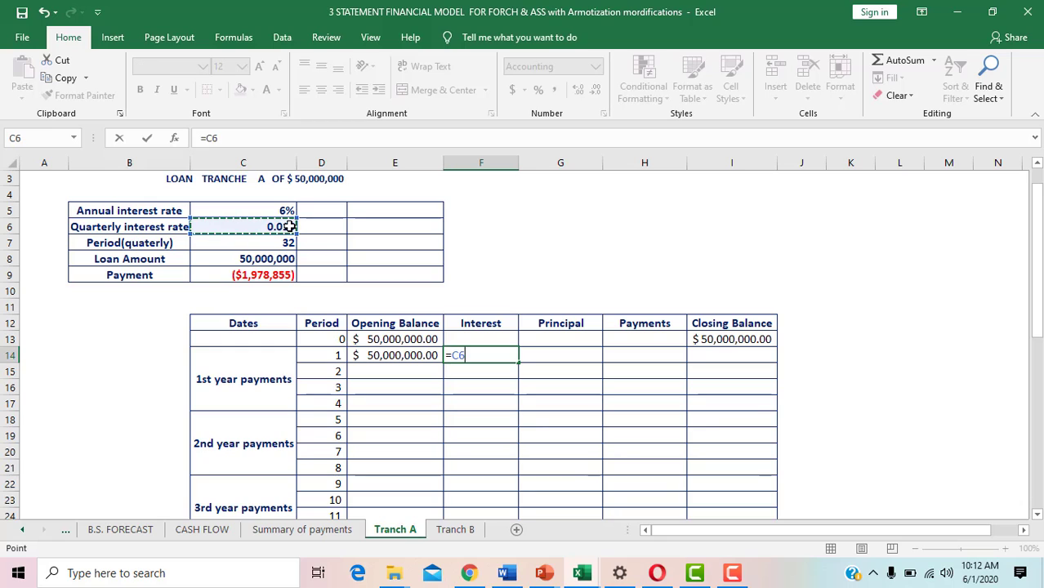
pyautogui.press('F4')
pyautogui.write('*')
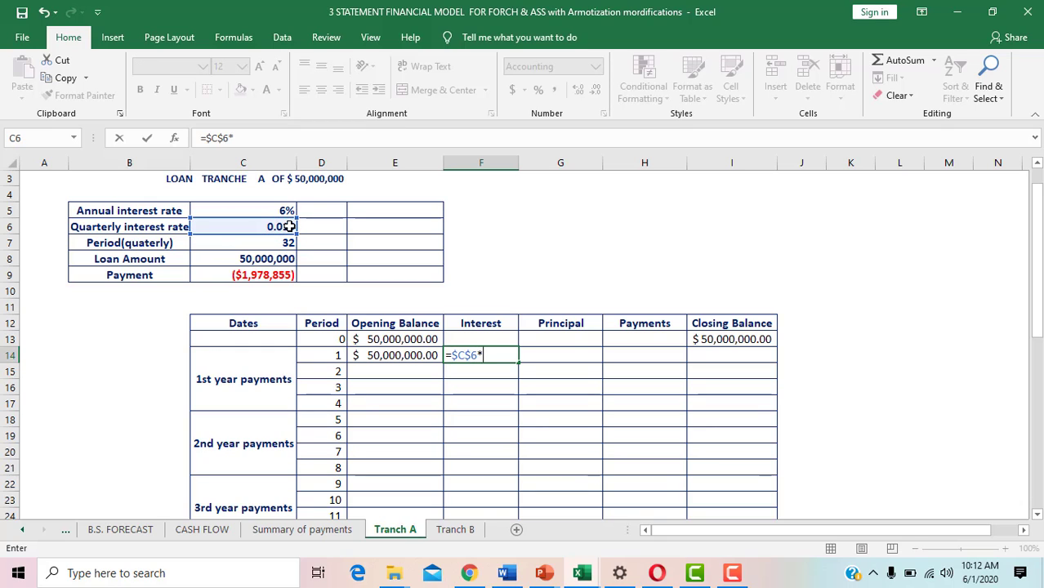
pyautogui.click(409, 356)
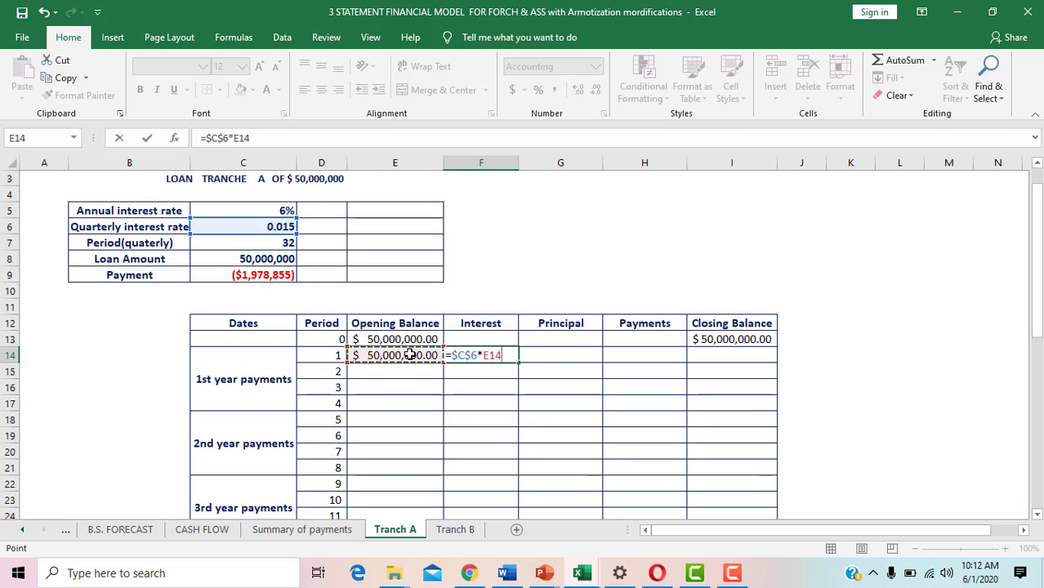
pyautogui.press('Return')
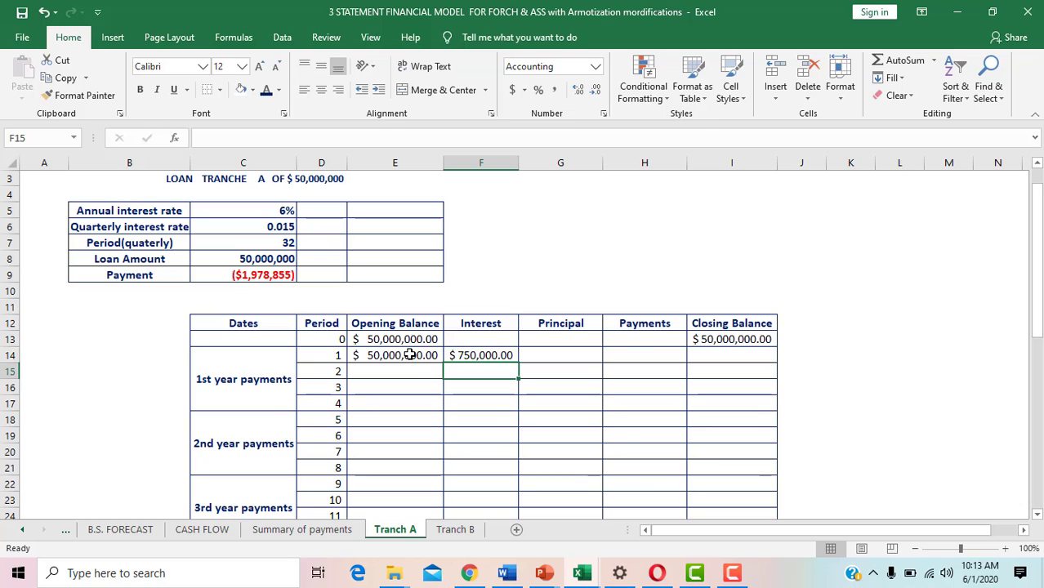
# Enter the period 1 payment in H14 as a positive amount using =-C9.
pyautogui.click(630, 353)
pyautogui.write('=')
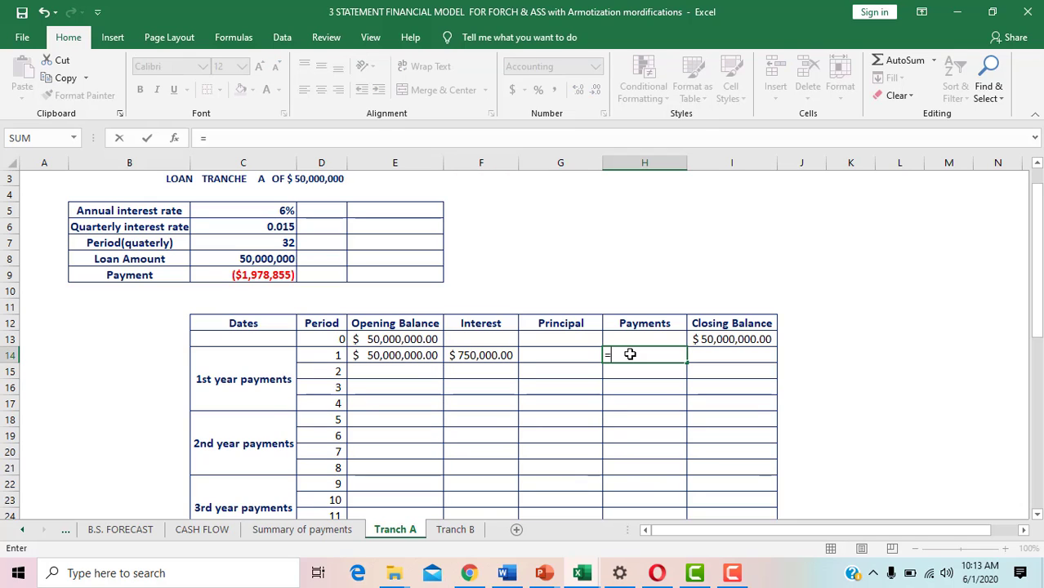
pyautogui.click(278, 275)
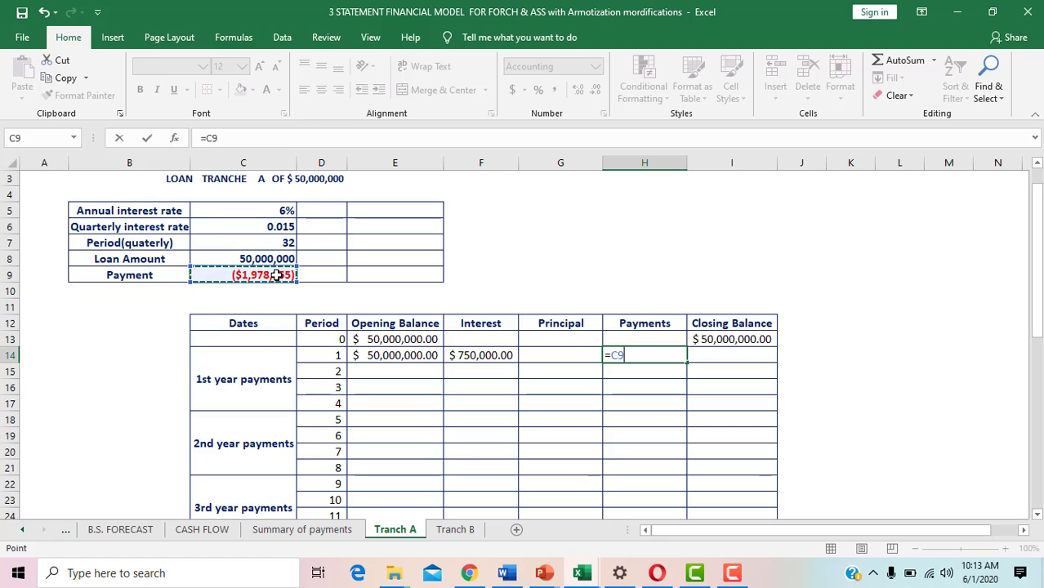
pyautogui.click(205, 137)
pyautogui.write('-')
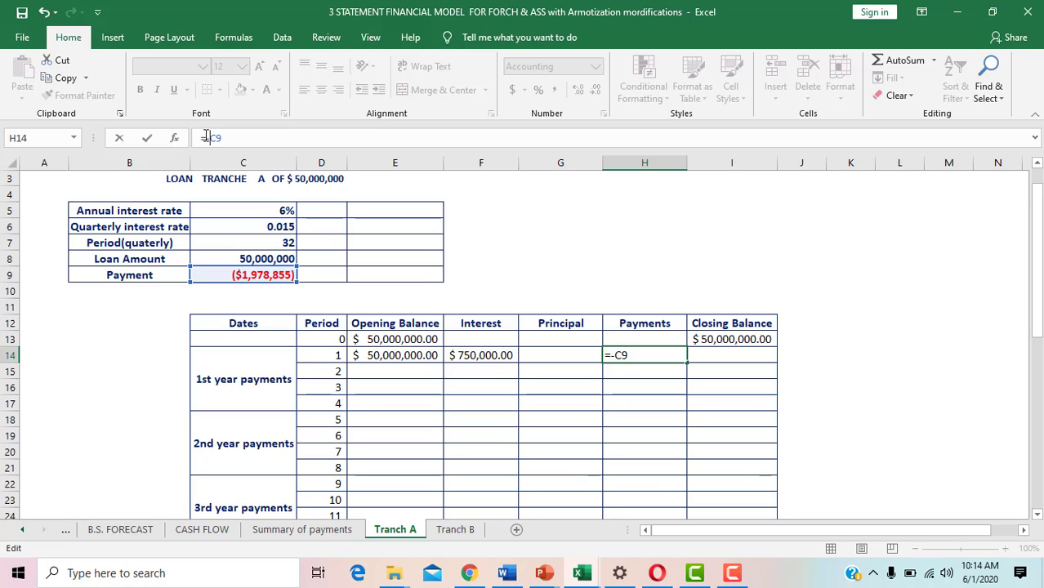
pyautogui.press('Return')
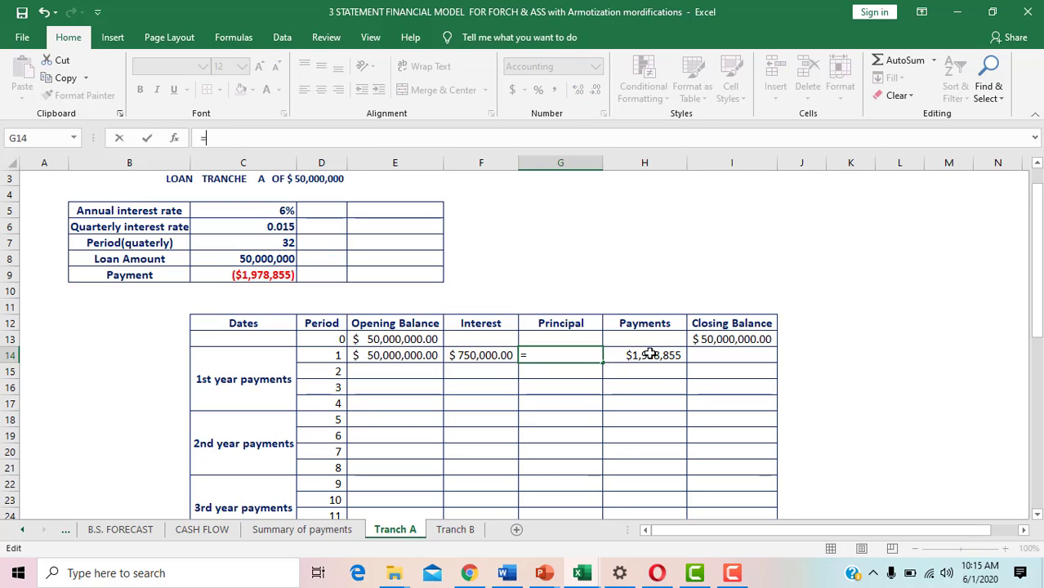
# Calculate the period 1 principal in G14 as payment minus interest with =H14-F14.
pyautogui.click(647, 357)
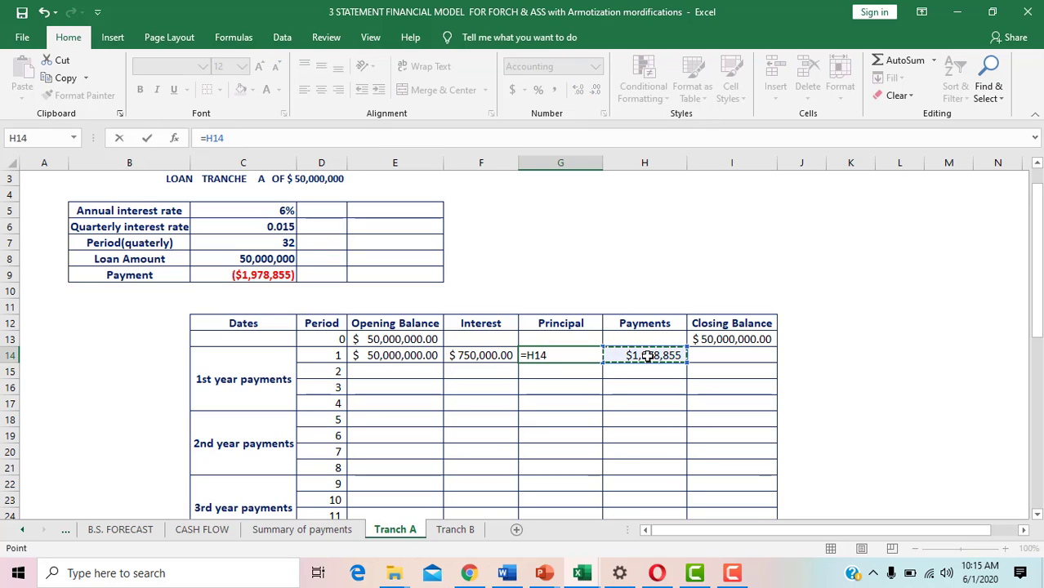
pyautogui.write('-')
pyautogui.click(482, 356)
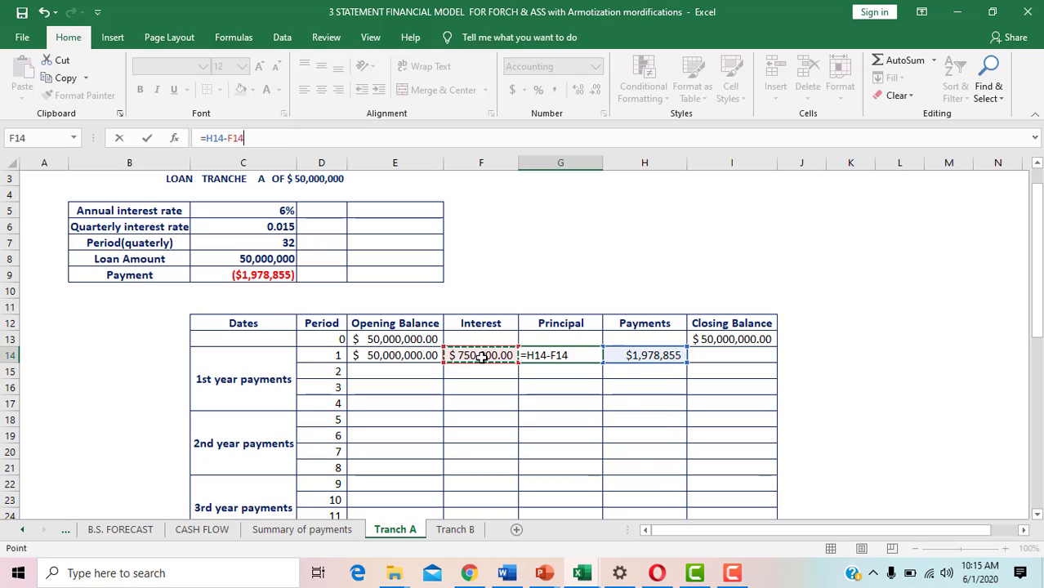
pyautogui.press('Return')
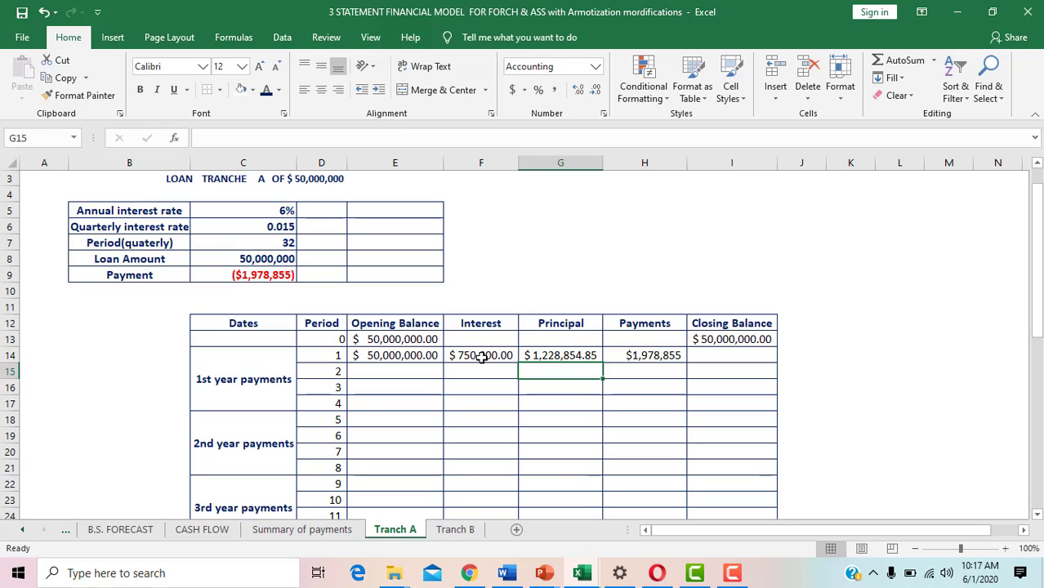
# Calculate the period 1 closing balance in I14 as opening balance minus principal with =E14-G14.
pyautogui.click(718, 357)
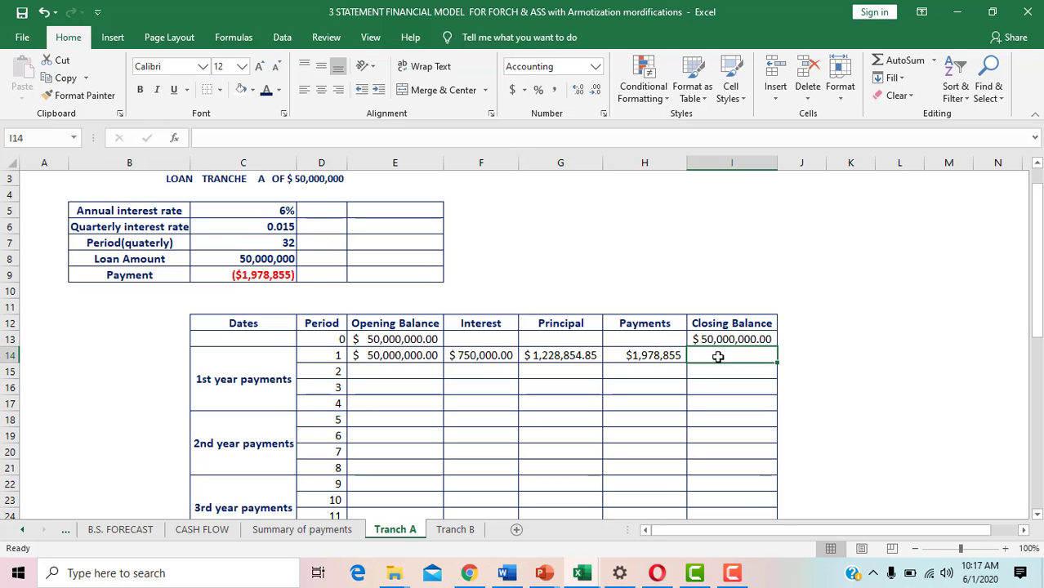
pyautogui.write('=')
pyautogui.click(410, 355)
pyautogui.write('-')
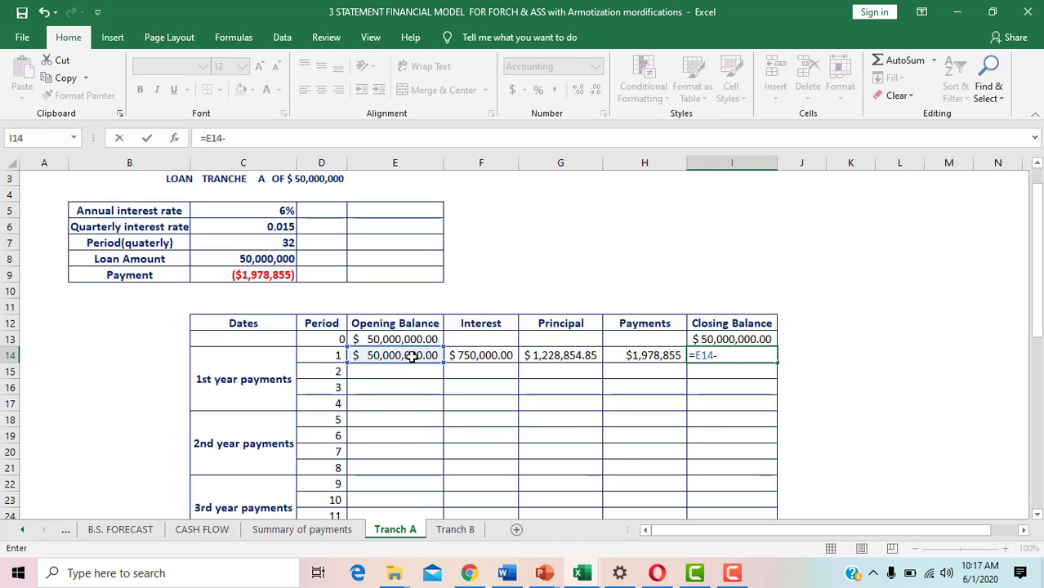
pyautogui.click(566, 355)
pyautogui.press('Return')
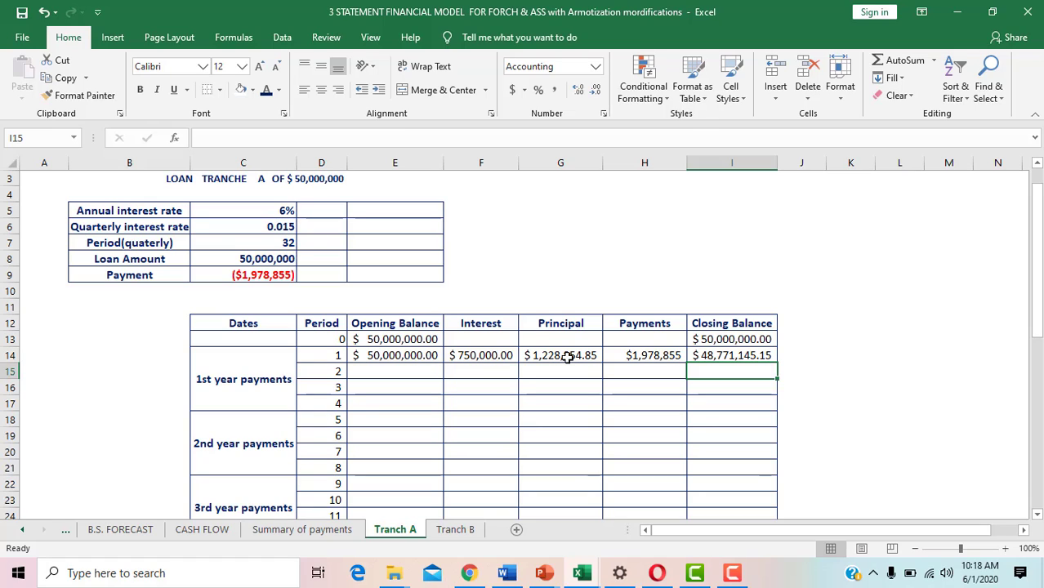
# Set the period 2 opening balance in E15 equal to the period 1 closing balance with =I14.
pyautogui.press('Left')
pyautogui.press('Left')
pyautogui.press('Left')
pyautogui.press('Left')
pyautogui.write('=')
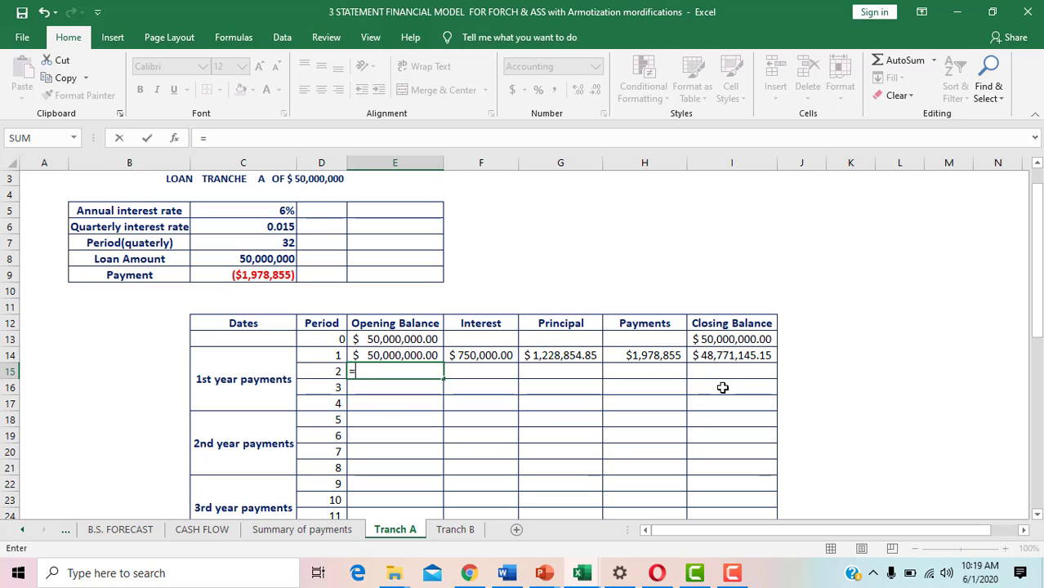
pyautogui.click(723, 356)
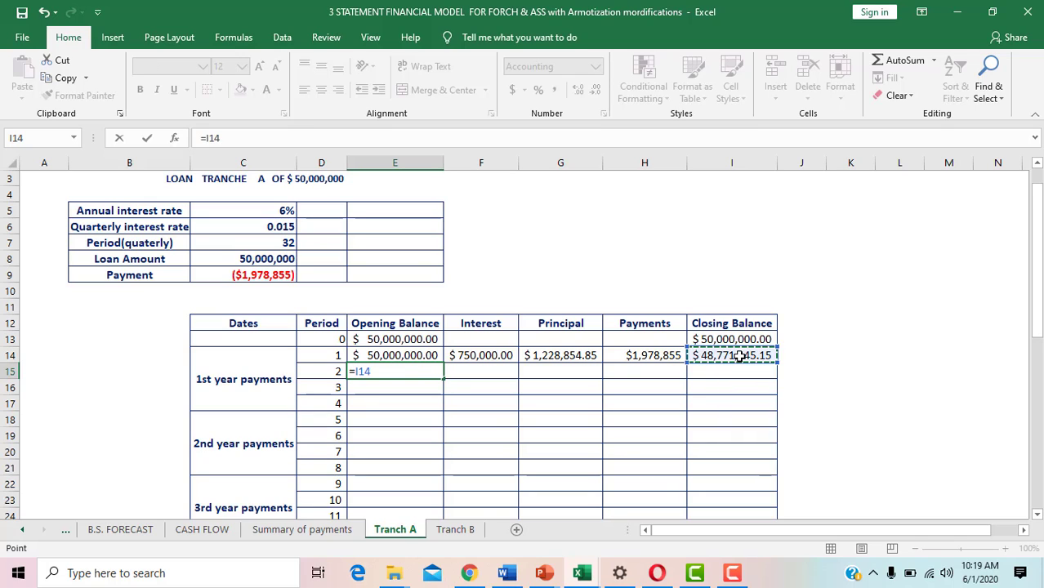
pyautogui.press('Return')
# Fill the payment formula =-$C$9 from H14 and the interest formula =$C$6*E14 from F14 down through period 32 in row 45.
pyautogui.click(683, 361)
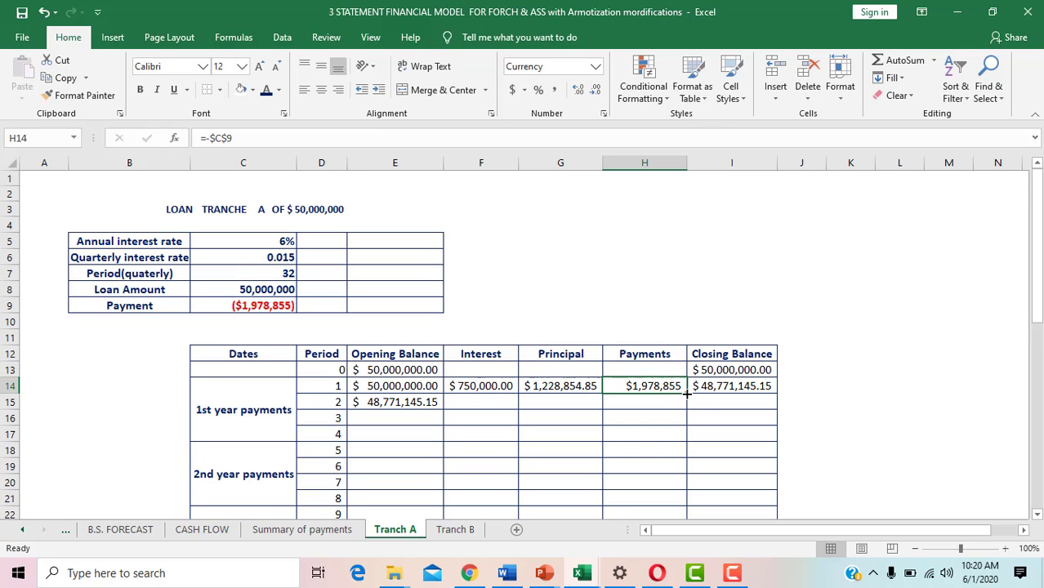
pyautogui.moveTo(686, 393); pyautogui.dragTo(685, 506)
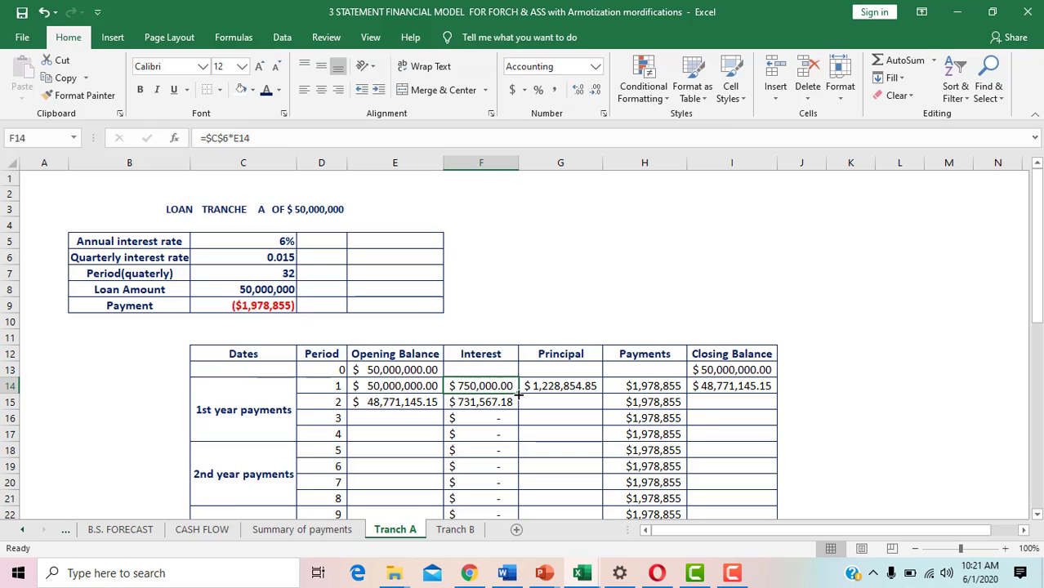
pyautogui.moveTo(518, 394); pyautogui.dragTo(520, 477)
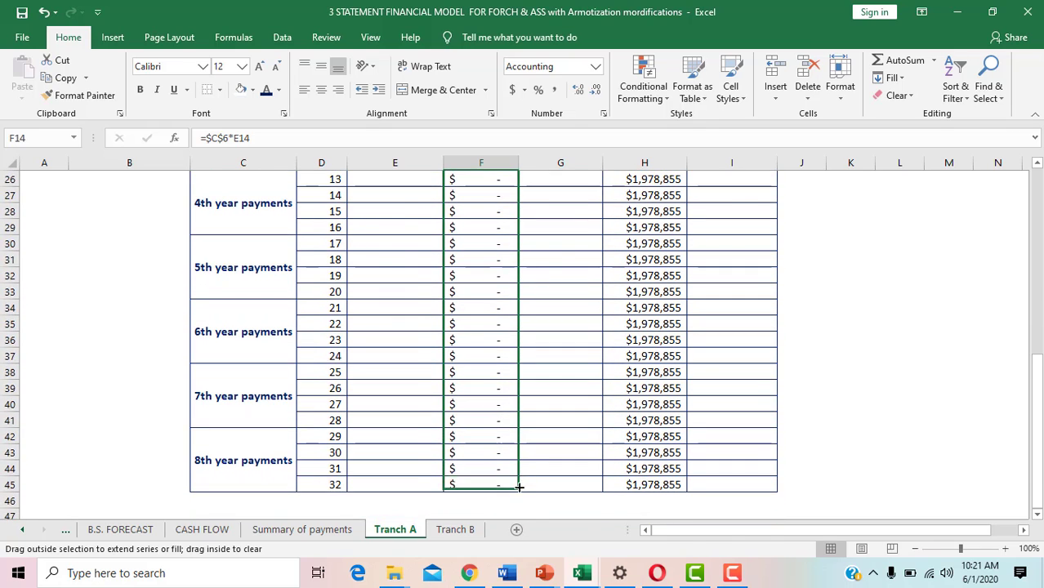
pyautogui.scroll(5, 604, 263)
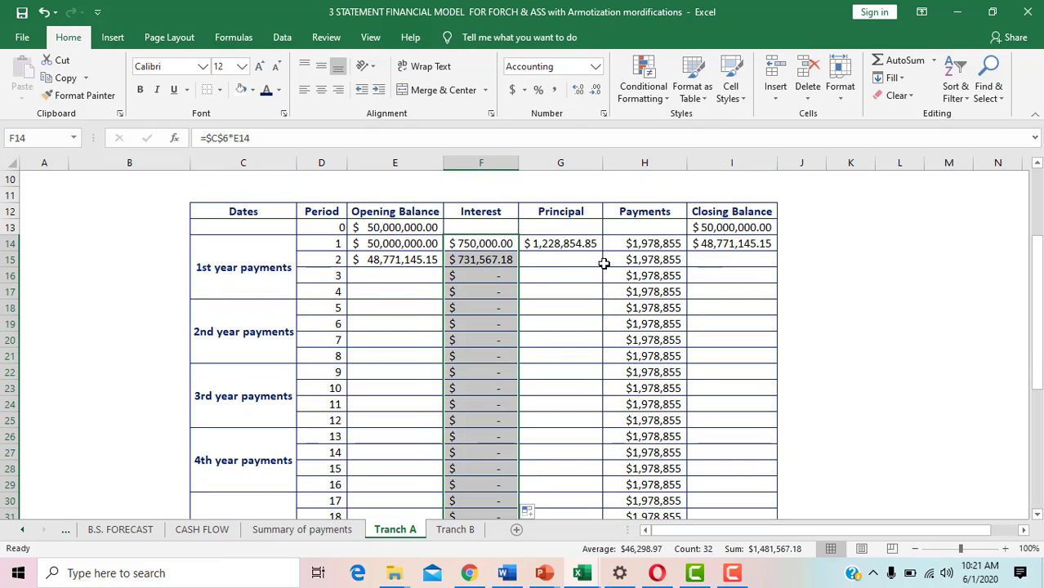
# Calculate the period 2 principal in G15 with =H15-F15 and fill the formula down through period 32.
pyautogui.click(560, 259)
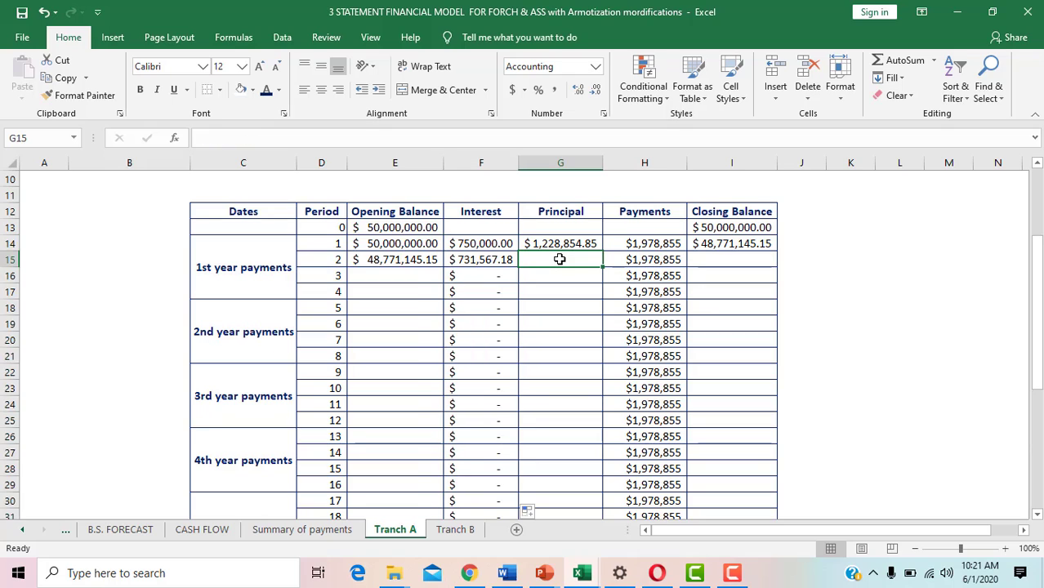
pyautogui.write('=')
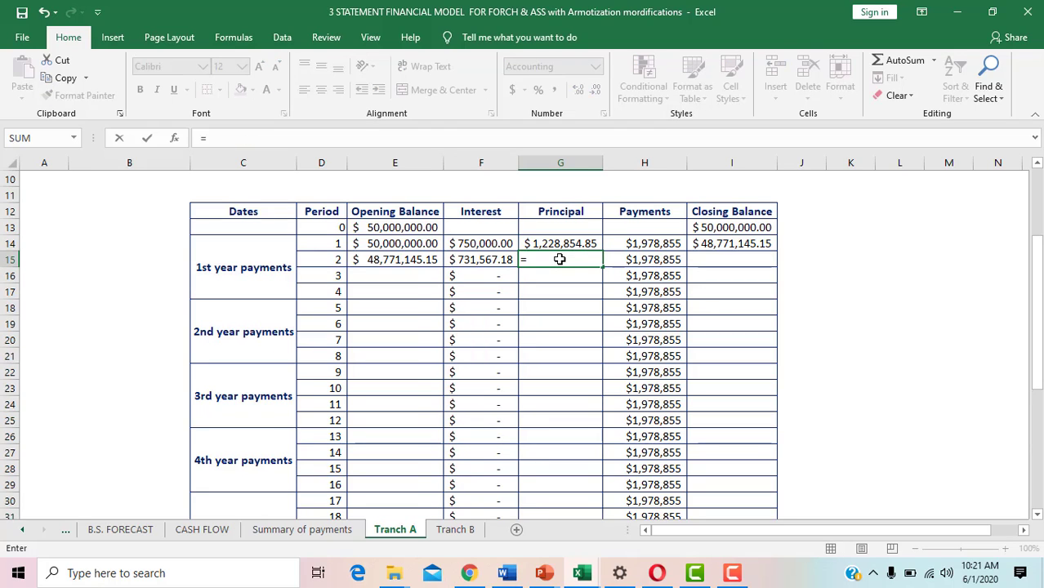
pyautogui.click(609, 261)
pyautogui.write('-')
pyautogui.click(474, 260)
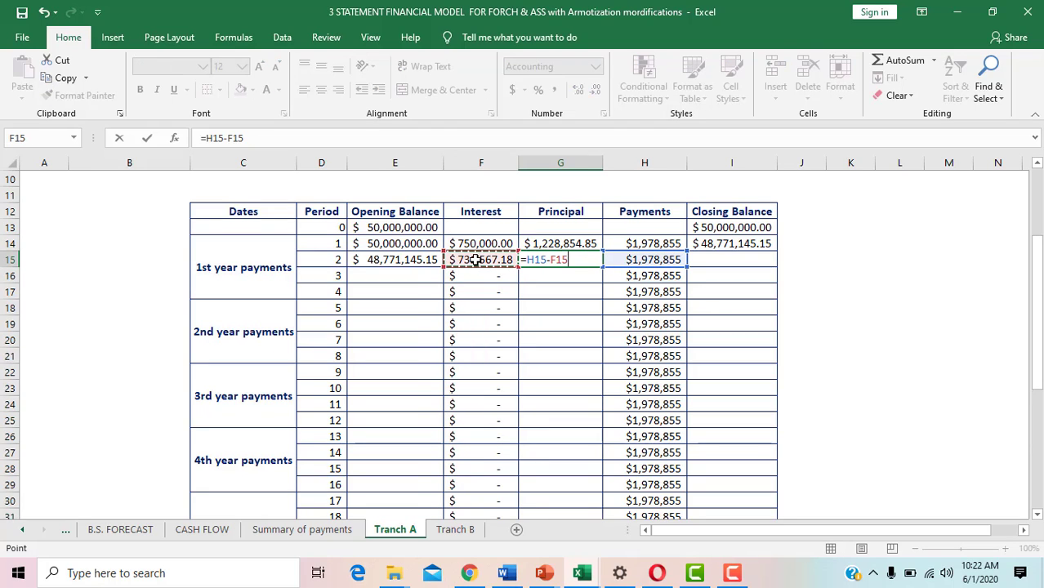
pyautogui.press('Return')
pyautogui.click(563, 261)
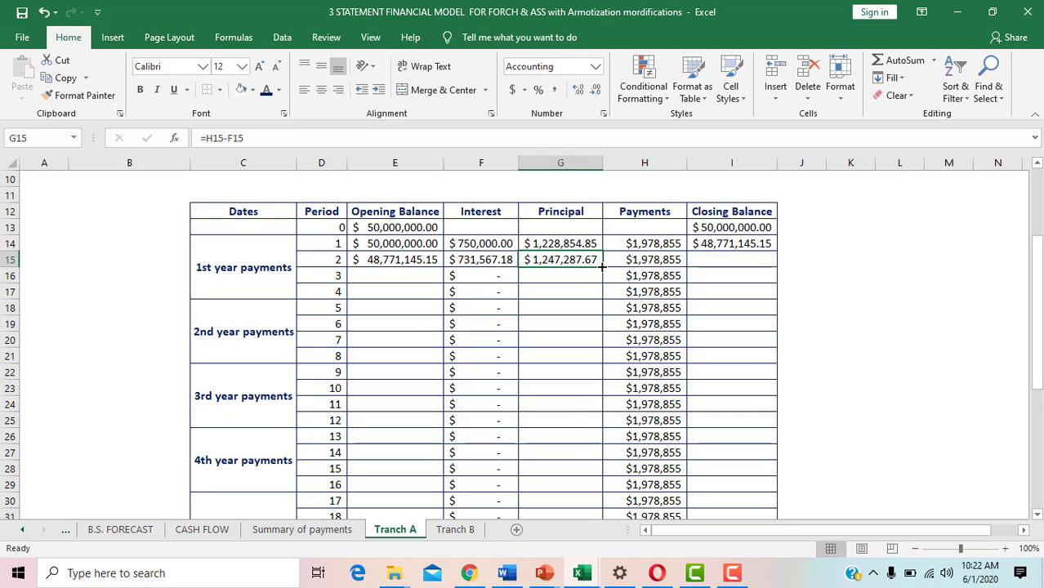
pyautogui.moveTo(600, 266); pyautogui.dragTo(593, 565)
pyautogui.scroll(3, 713, 327)
# Calculate the period 2 closing balance in I15 with =E15-G15 and fill the formula down through period 32.
pyautogui.click(713, 258)
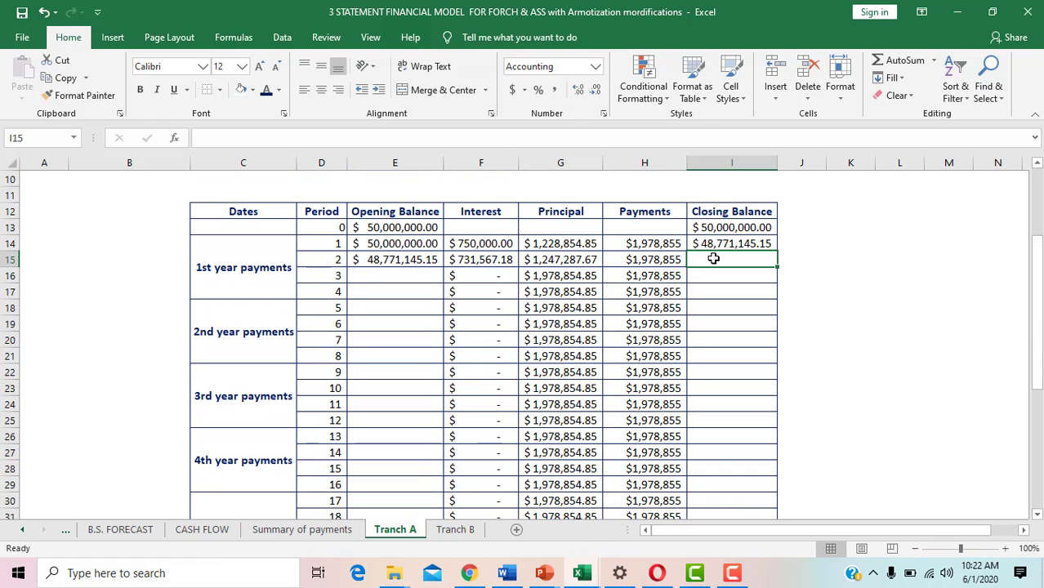
pyautogui.write('=')
pyautogui.click(395, 259)
pyautogui.write('-')
pyautogui.click(541, 259)
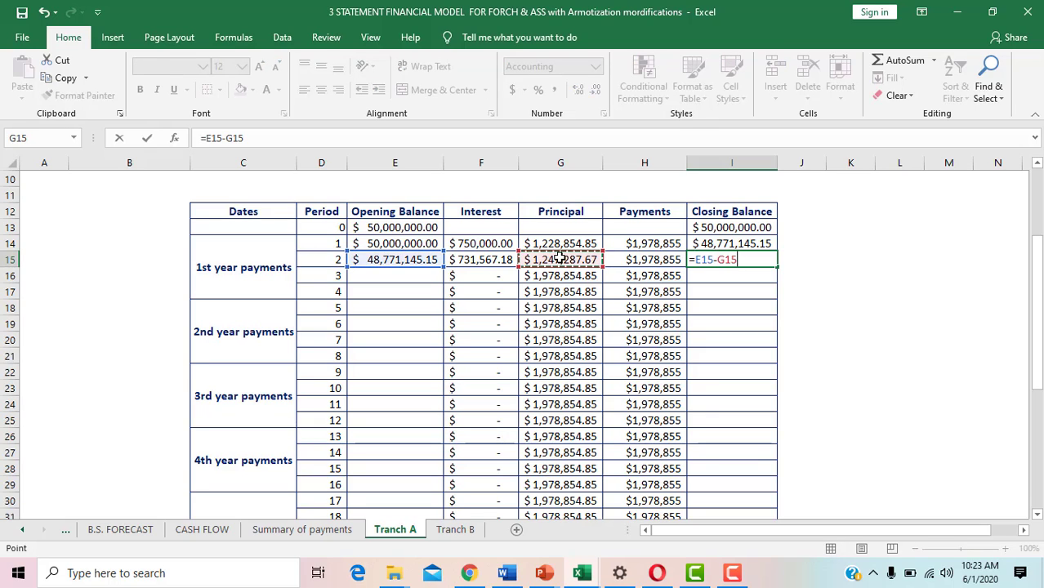
pyautogui.hotkey('ctrl', 'Return')
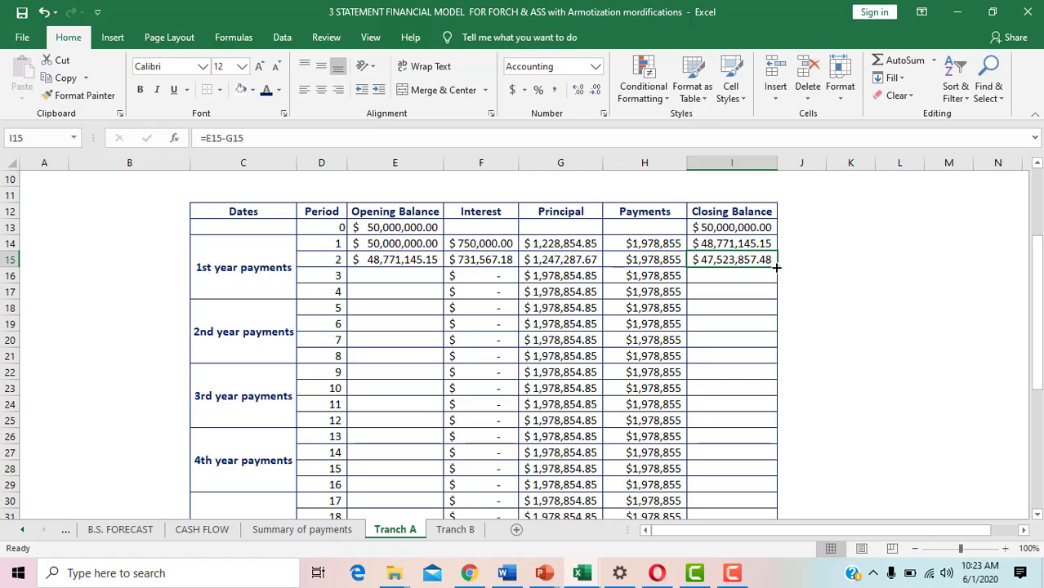
pyautogui.moveTo(776, 267)
pyautogui.mouseDown()
pyautogui.moveTo(774, 518)
pyautogui.moveTo(760, 472)
pyautogui.moveTo(776, 478)
pyautogui.mouseUp()
pyautogui.scroll(6, 446, 266)
# Fill the opening balance formula =I14 from E15 down through period 32 in row 45.
pyautogui.click(433, 261)
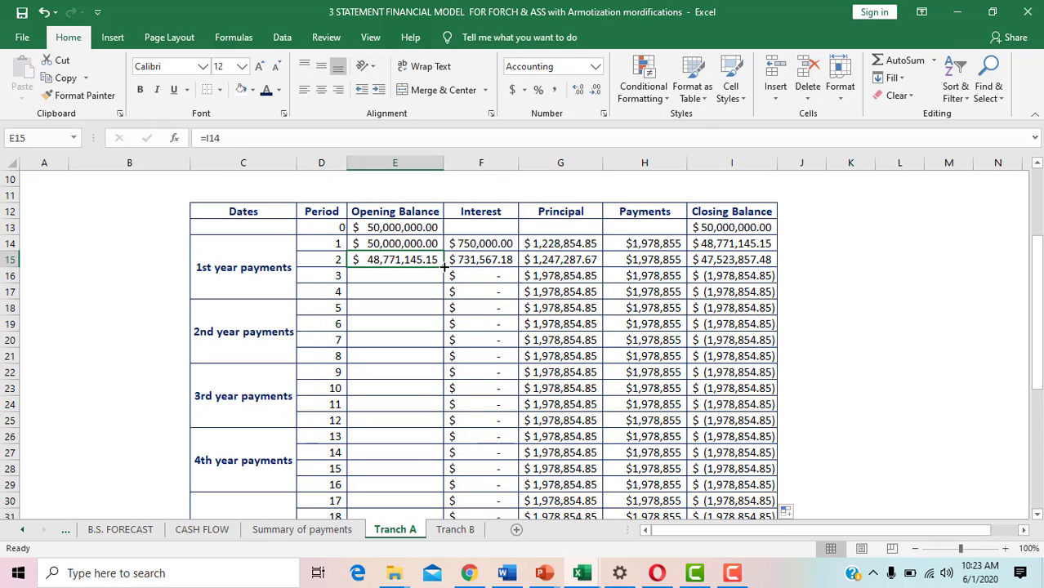
pyautogui.moveTo(444, 265); pyautogui.dragTo(427, 490)
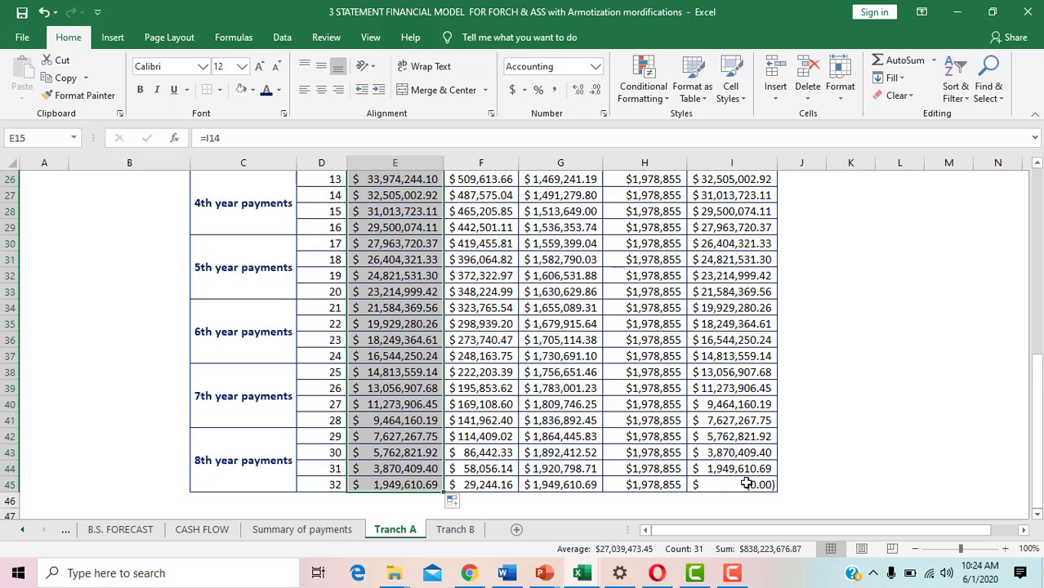
pyautogui.scroll(8, 747, 483)
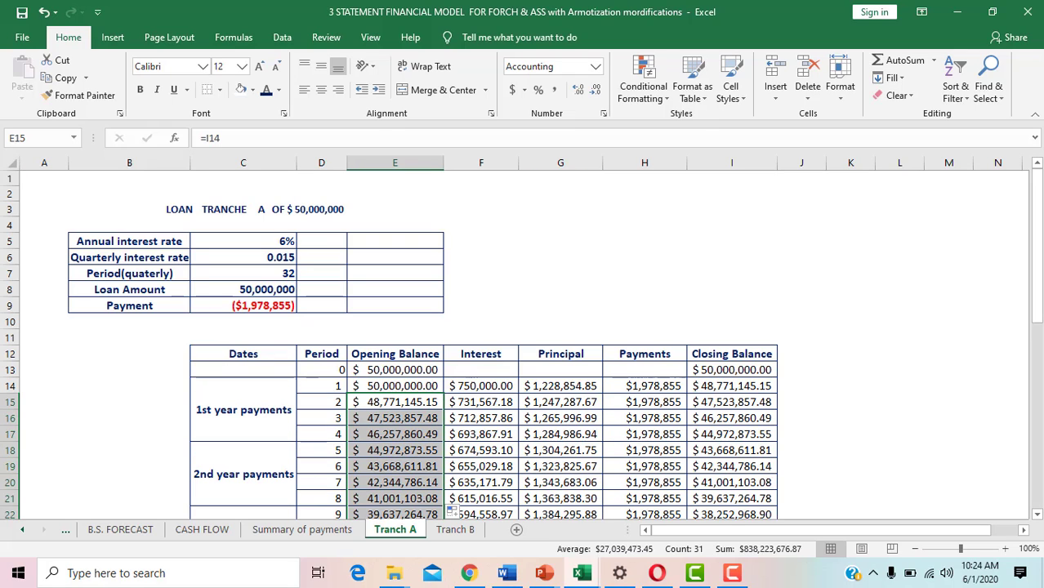